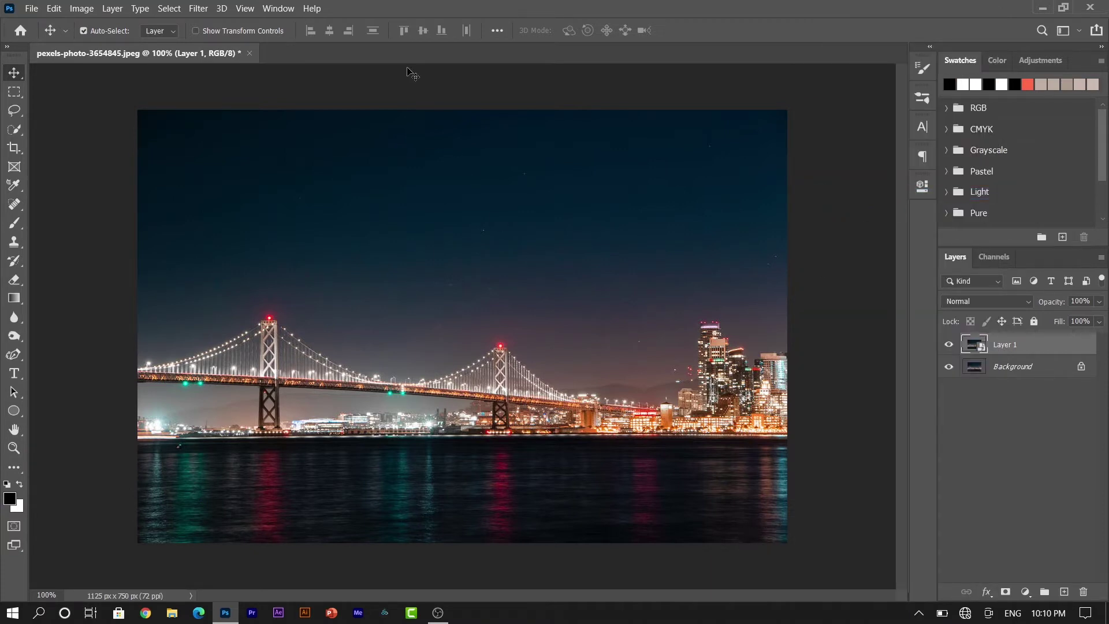
- Open the Camera Raw filter for Layer 1 and expand its Basic adjustments
left_click(198, 8)
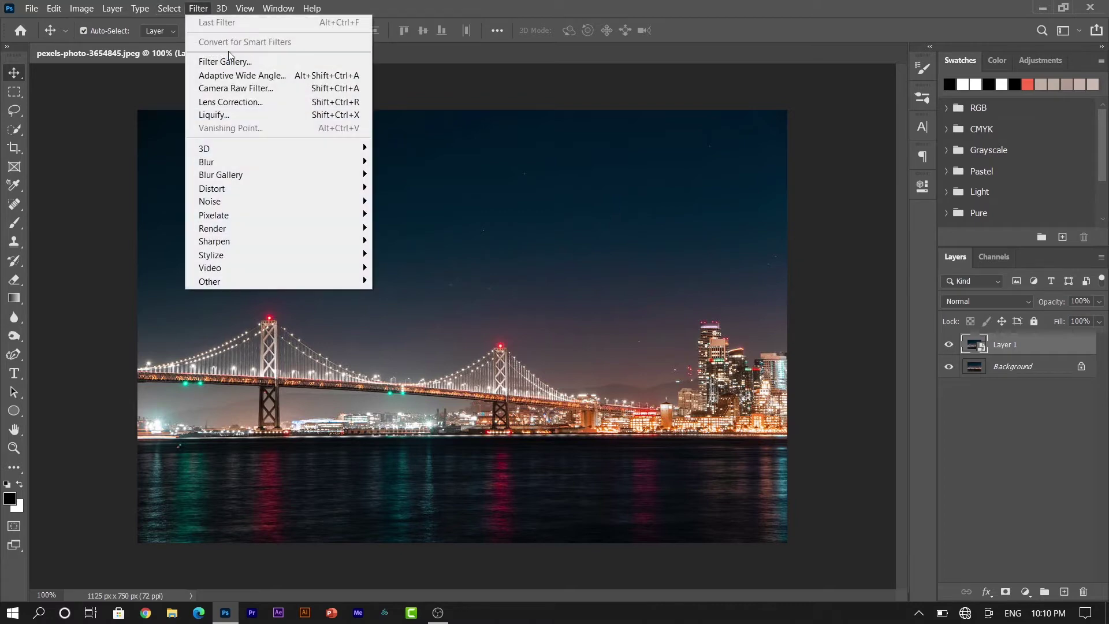
left_click(248, 90)
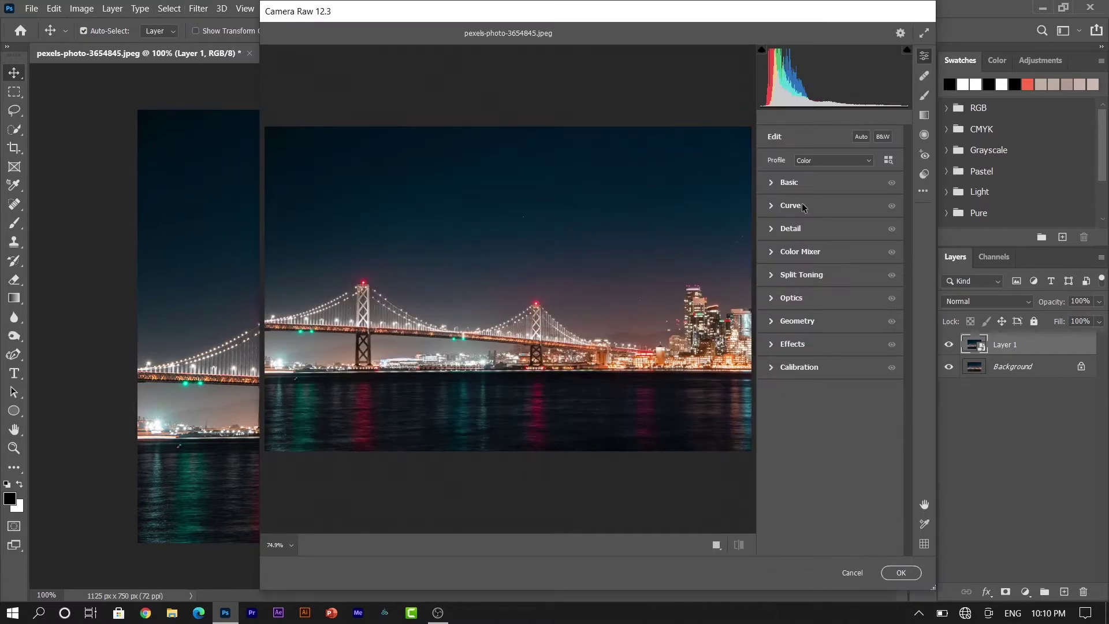
left_click(771, 183)
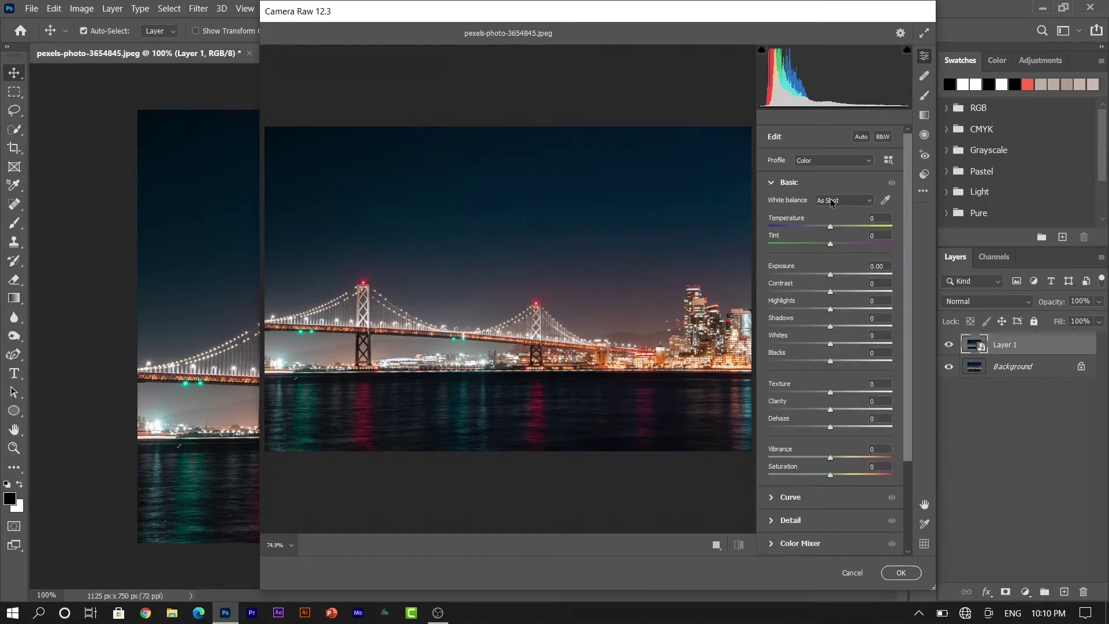
scroll(904, 247, "down", 2)
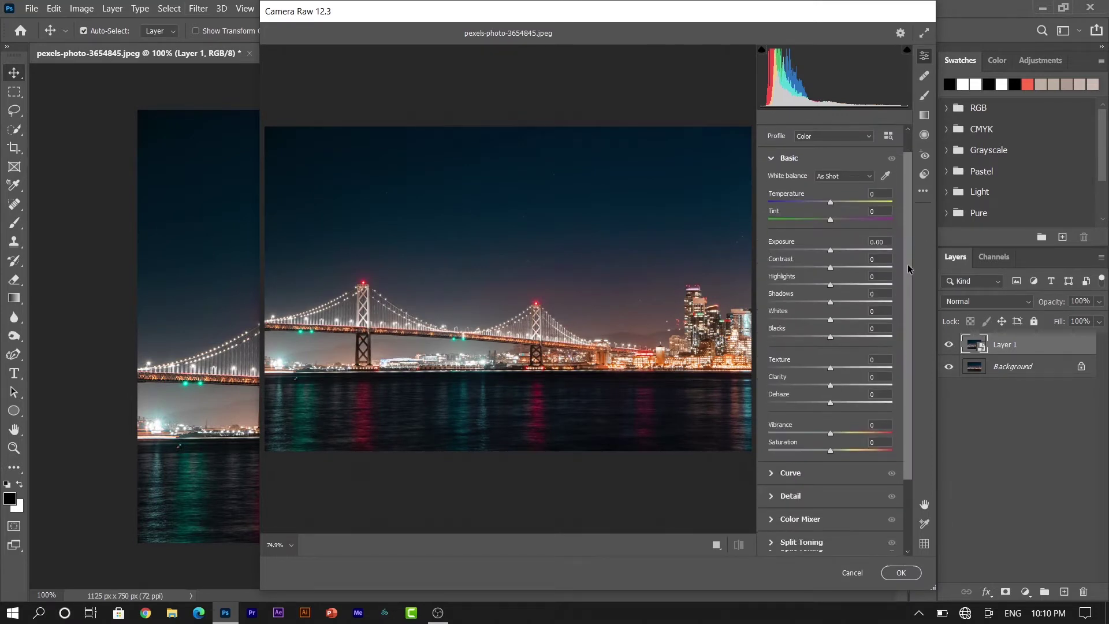
- Set the basic tone values to Contrast -20, Highlights -21, Shadows +12, Whites +31 and Blacks +17
left_click(870, 259)
key("BackSpace")
type("-20")
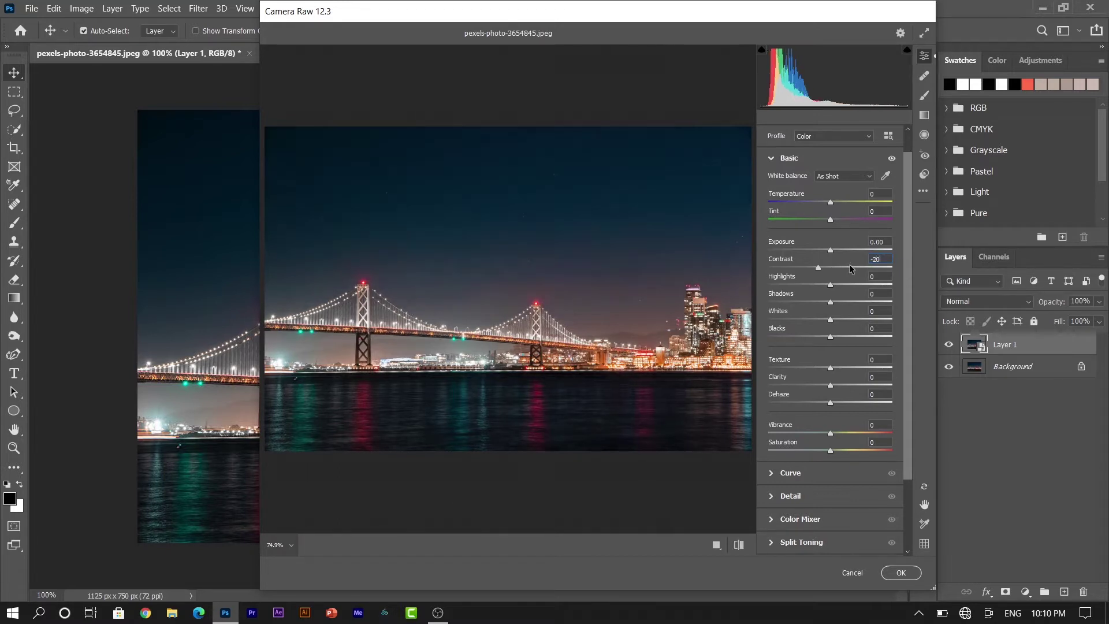
left_click(884, 277)
type("-21")
left_click(882, 293)
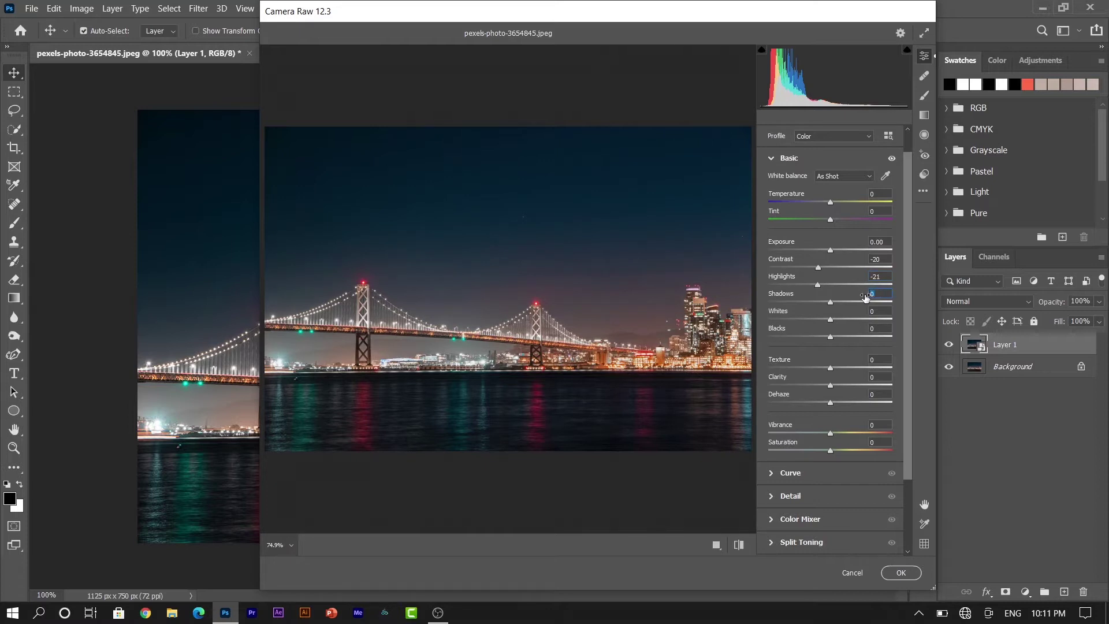
type("12")
left_click(871, 309)
type("31")
left_click_drag(878, 327, 866, 328)
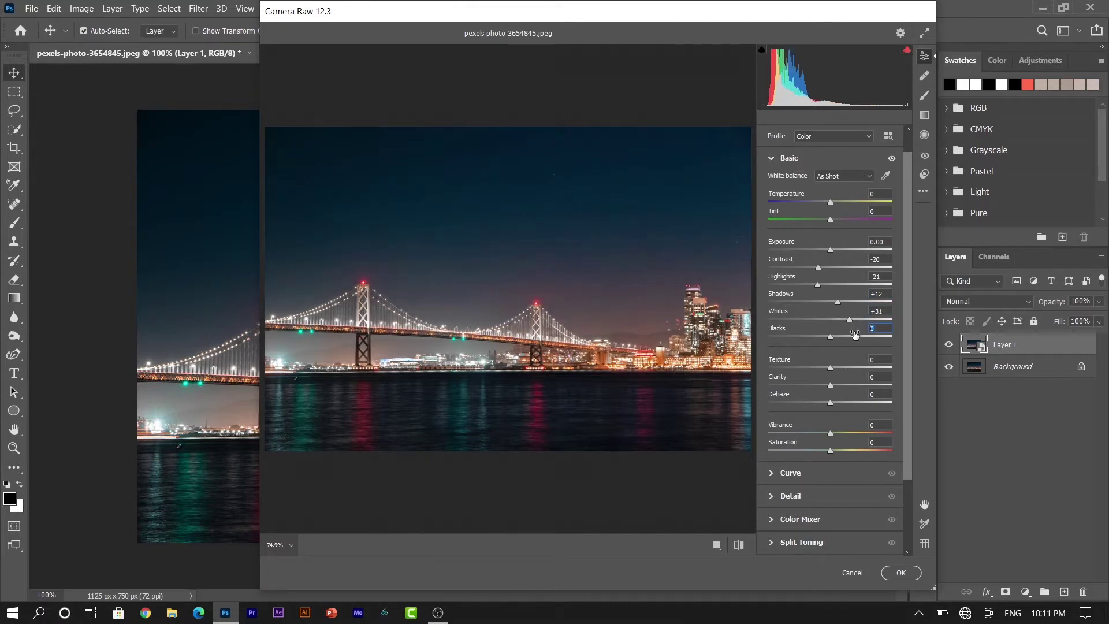
type("17")
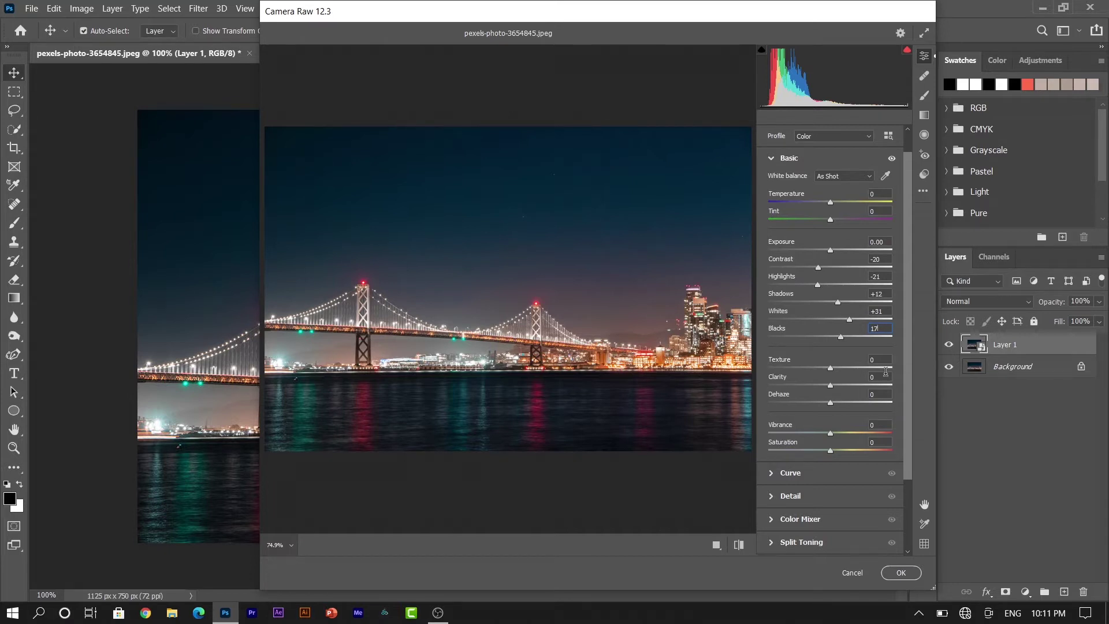
- Set Clarity to +23, Vibrance to +13 and Saturation to +4 in the Basic adjustments
left_click(880, 375)
type("23")
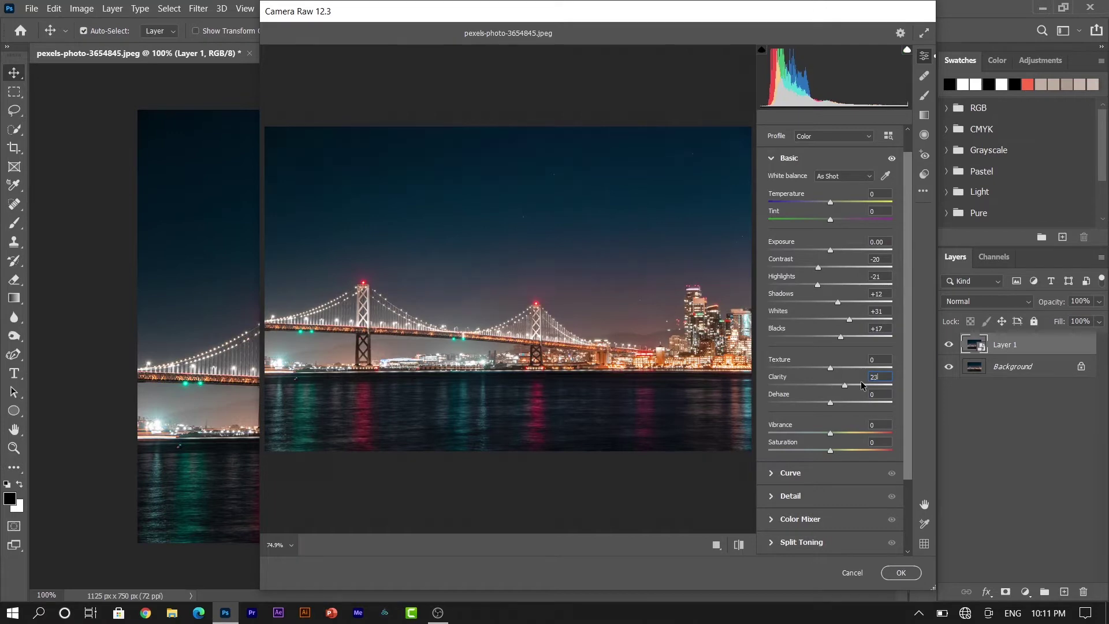
left_click(869, 425)
type("13")
left_click(860, 443)
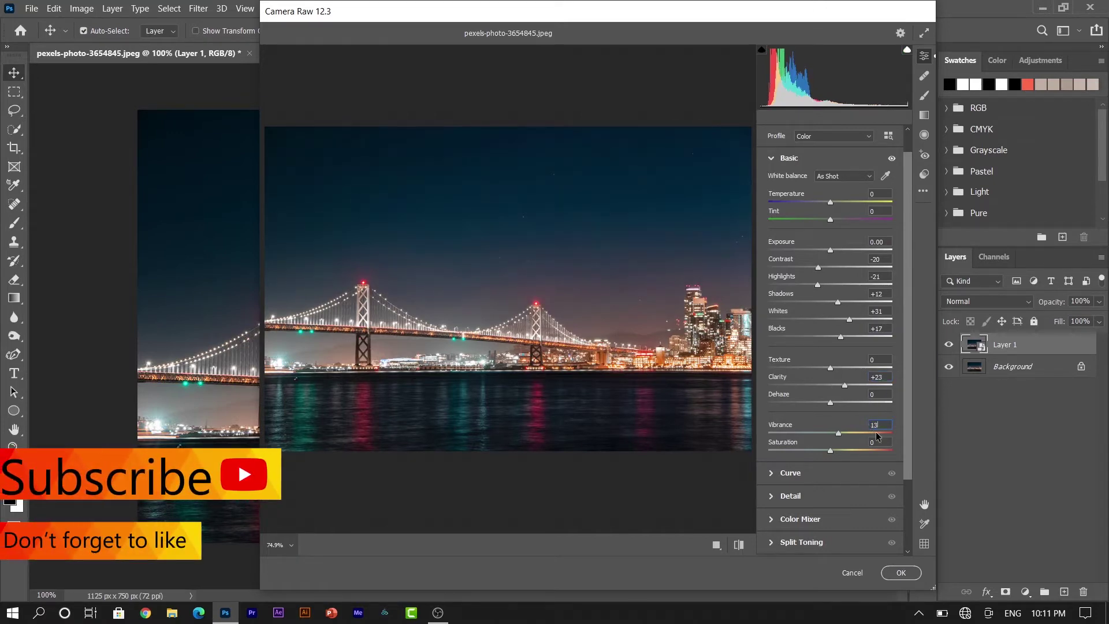
type("4")
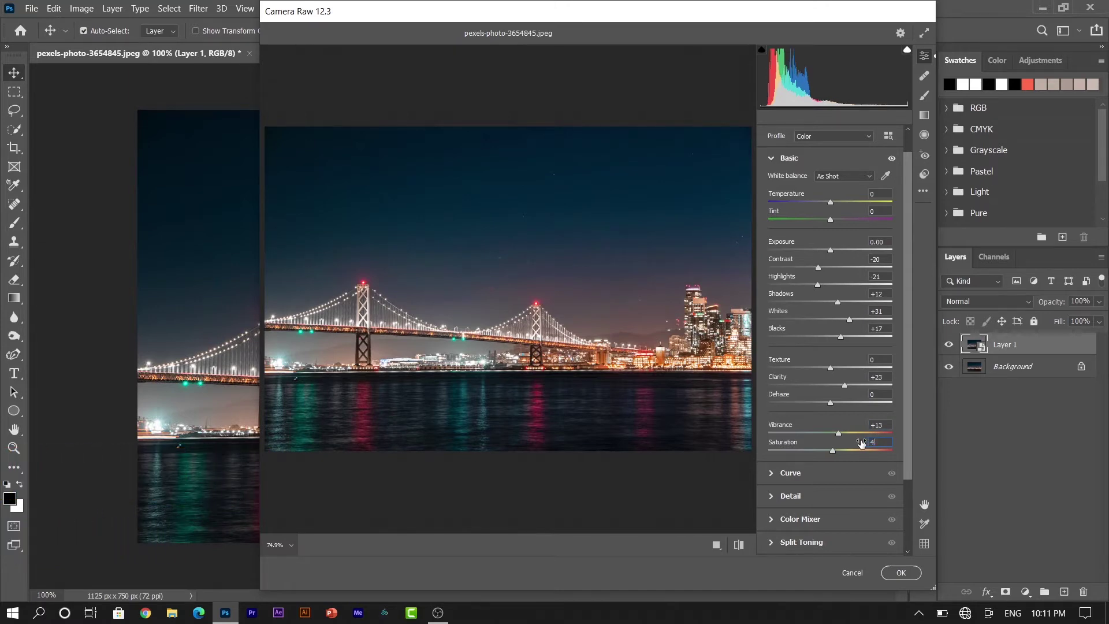
left_click(771, 159)
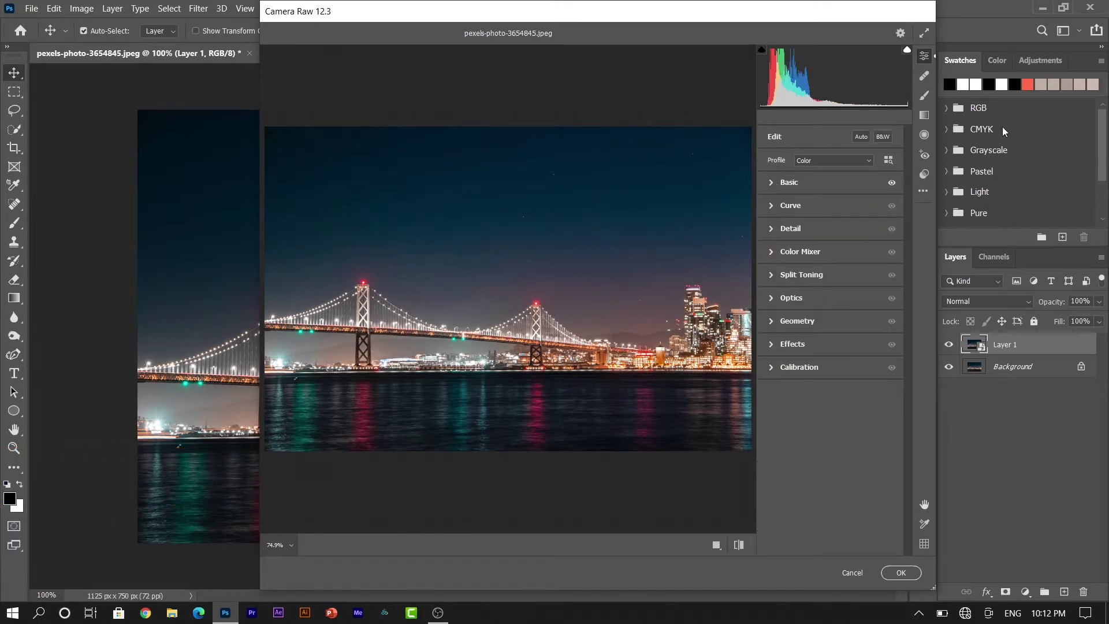
- Shape the point curve with five points, raising the upper ones slightly and darkening the shadows at about 51/36 and 22/11 (input/output)
left_click(790, 206)
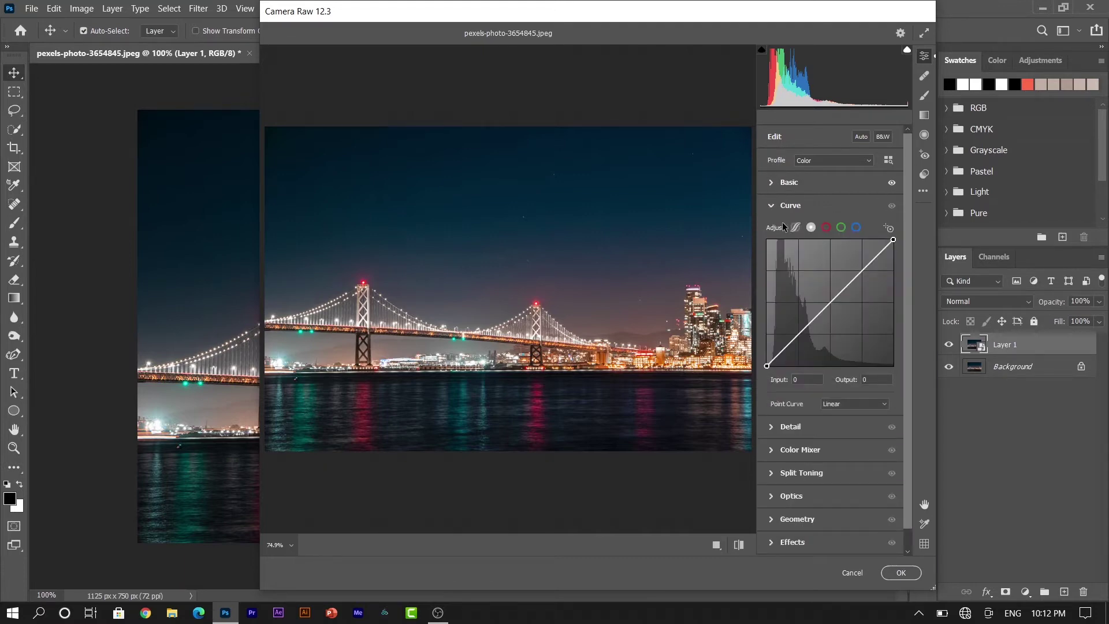
left_click(871, 262)
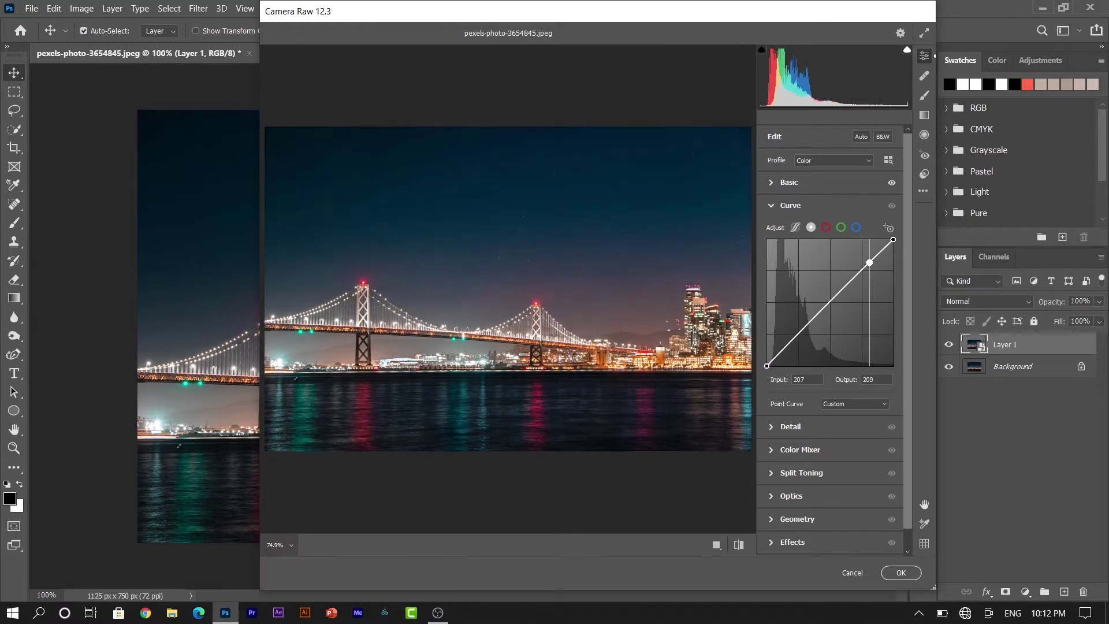
left_click_drag(869, 263, 870, 260)
left_click(835, 298)
left_click_drag(835, 298, 835, 296)
left_click(807, 326)
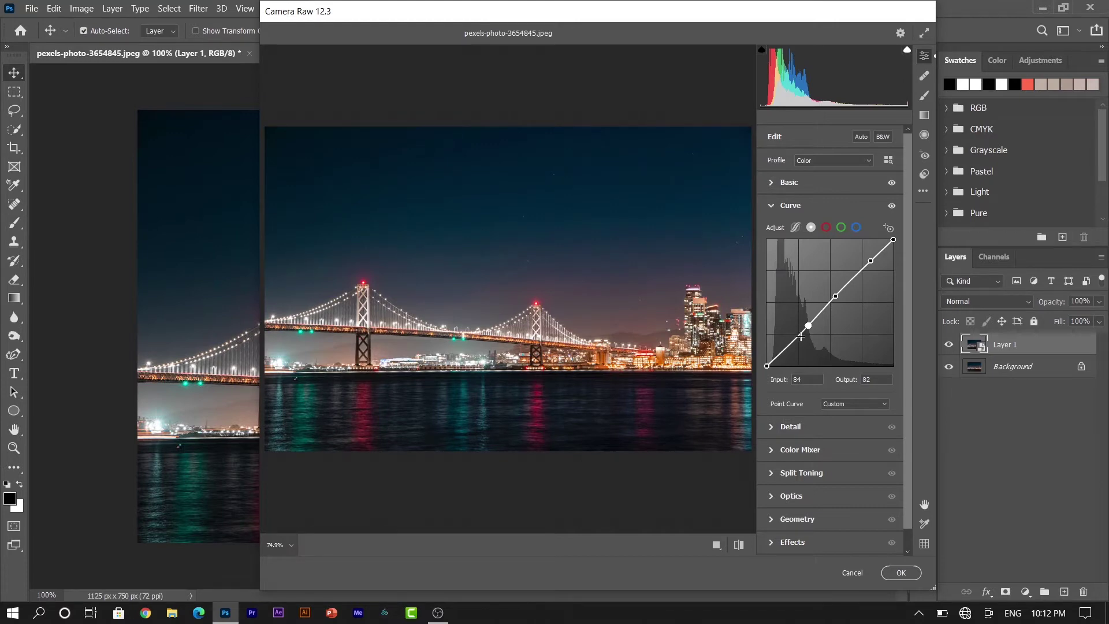
left_click_drag(789, 343, 792, 348)
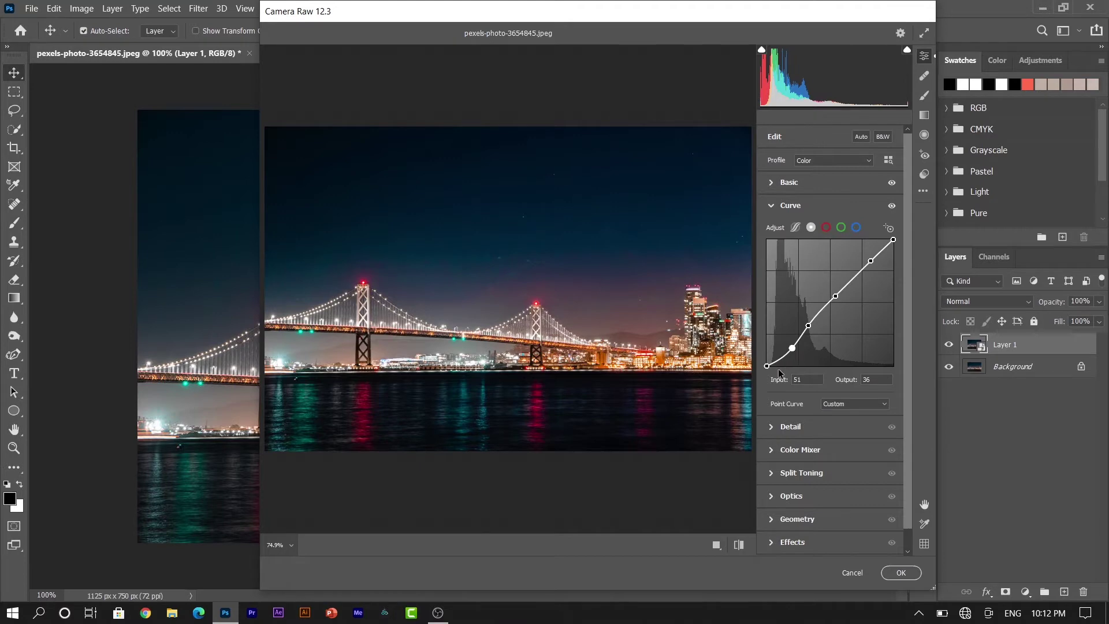
left_click_drag(780, 359, 777, 360)
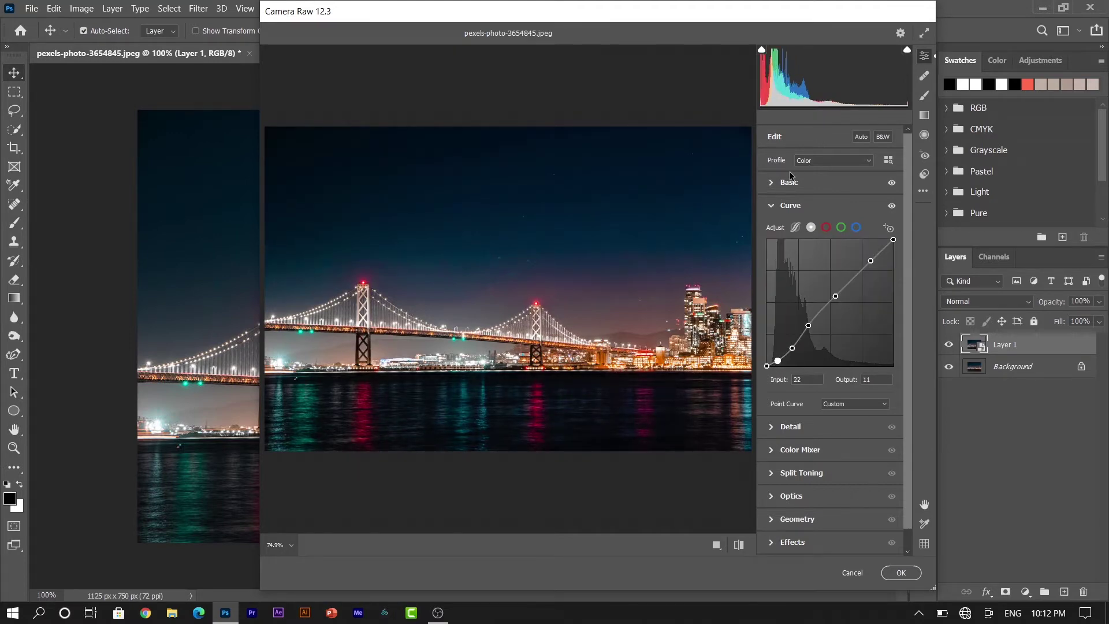
left_click(771, 206)
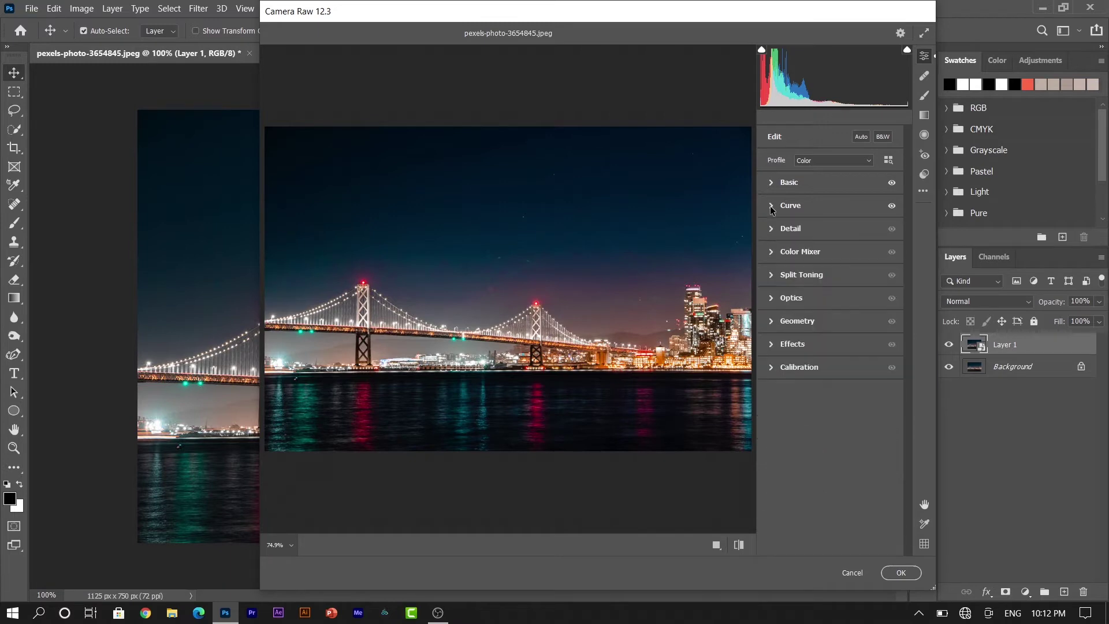
- Set the Color Mixer hues to Reds -100, Oranges -2, Aquas +80, Blues +4 and Purples -55, and raise Magentas strongly
left_click(771, 252)
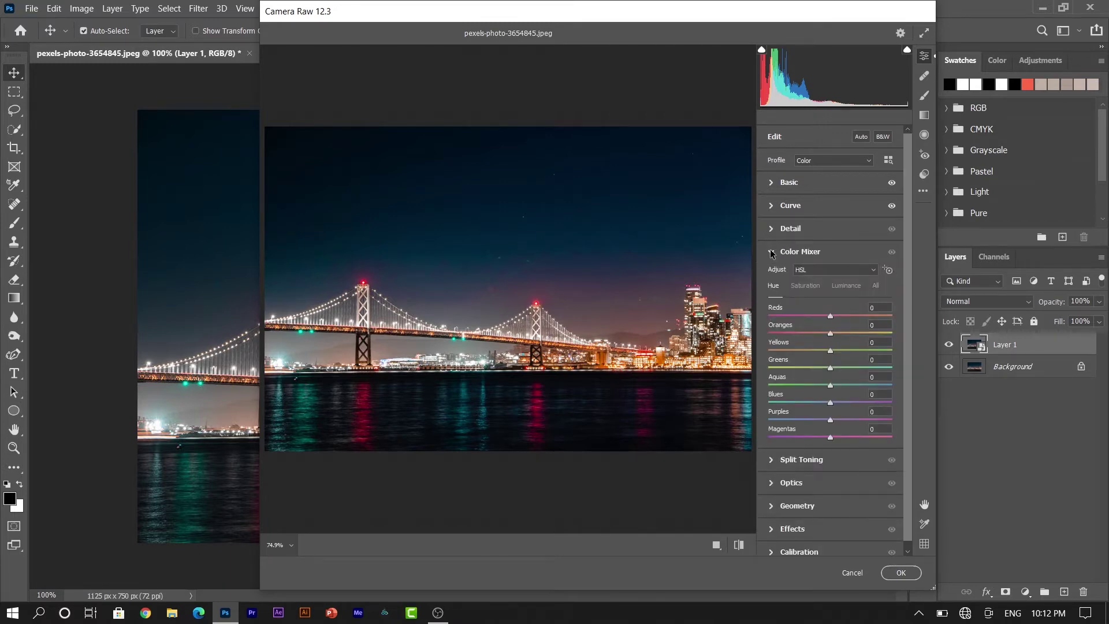
left_click_drag(829, 316, 758, 314)
left_click_drag(830, 335, 828, 339)
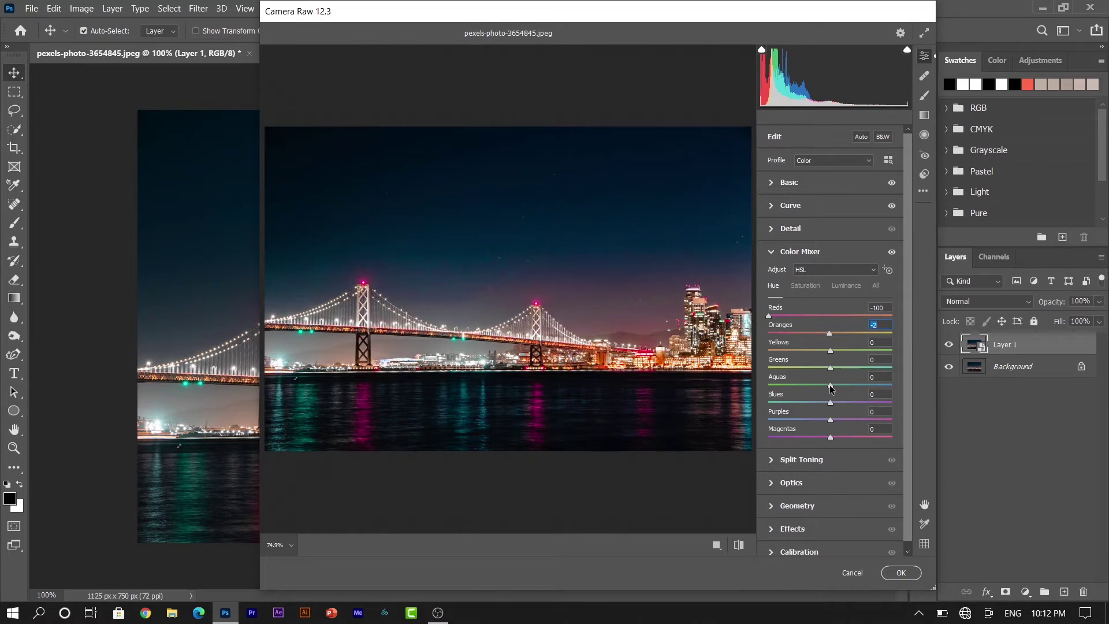
mouse_move(830, 389)
left_mouse_down()
mouse_move(879, 394)
mouse_move(833, 406)
left_mouse_up()
left_click_drag(830, 420, 796, 422)
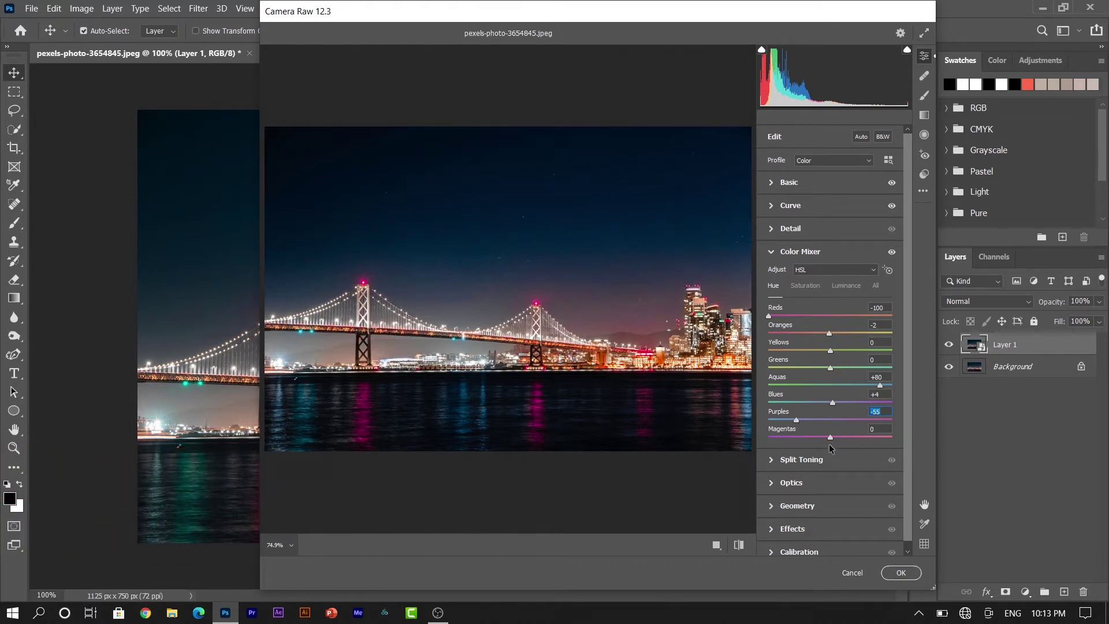
left_click_drag(830, 438, 874, 439)
- Set the Color Mixer saturation to Reds -11, Oranges -100, Greens +6, Aquas +16, Blues +20 and Purples +75, and raise Magentas
left_click(807, 287)
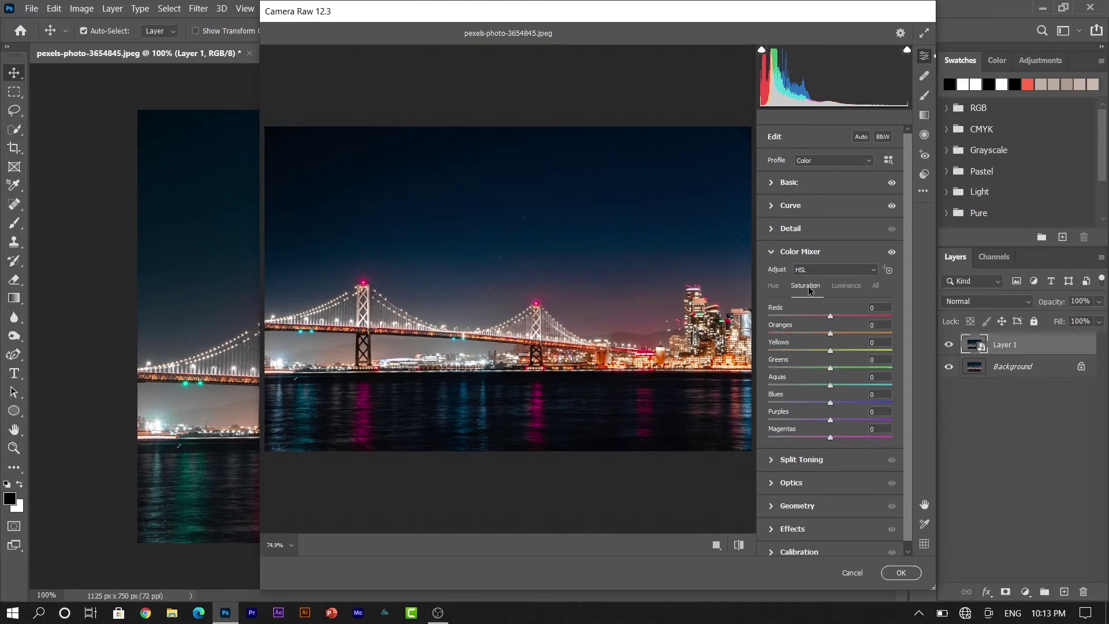
left_click_drag(830, 316, 761, 342)
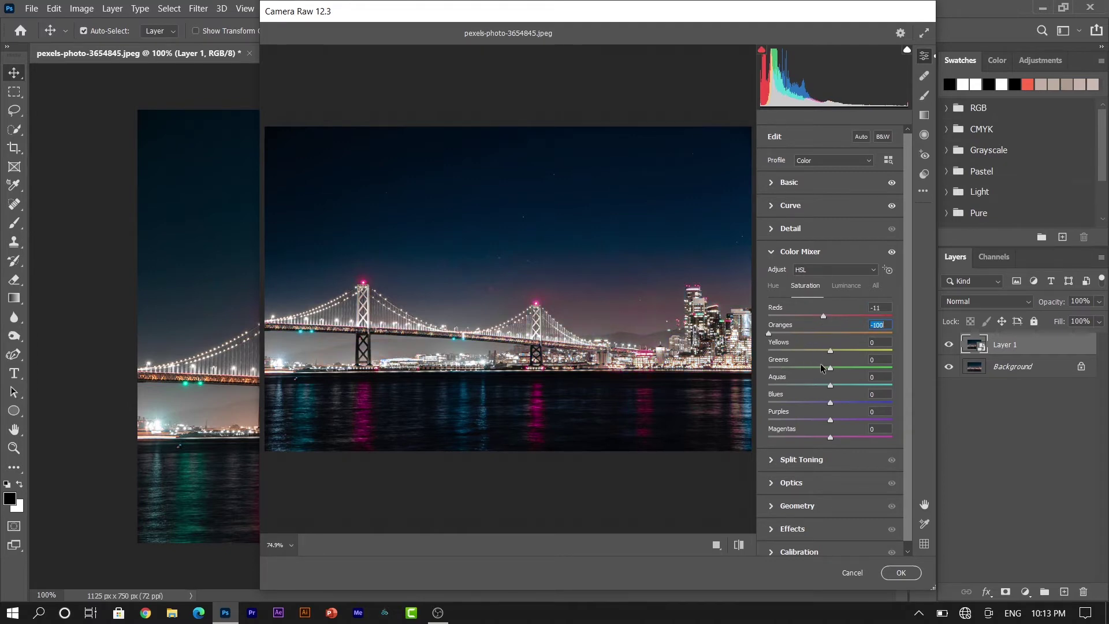
left_click_drag(830, 368, 833, 367)
left_click_drag(830, 387, 836, 387)
left_click_drag(836, 388, 842, 406)
left_click_drag(855, 423, 859, 424)
left_click_drag(866, 419, 876, 422)
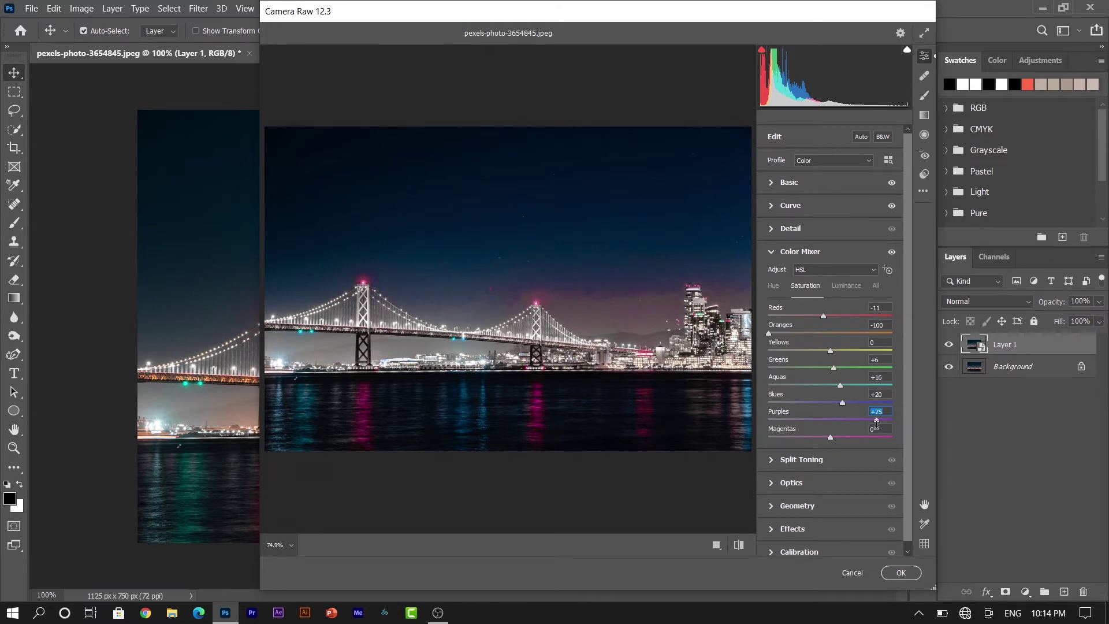
mouse_move(830, 436)
left_mouse_down()
mouse_move(846, 424)
mouse_move(861, 431)
mouse_move(847, 433)
left_mouse_up()
- Set the Color Mixer luminance of Reds to -8, lower Oranges, Yellows and Aquas, and raise Blues and Purples
left_click(844, 285)
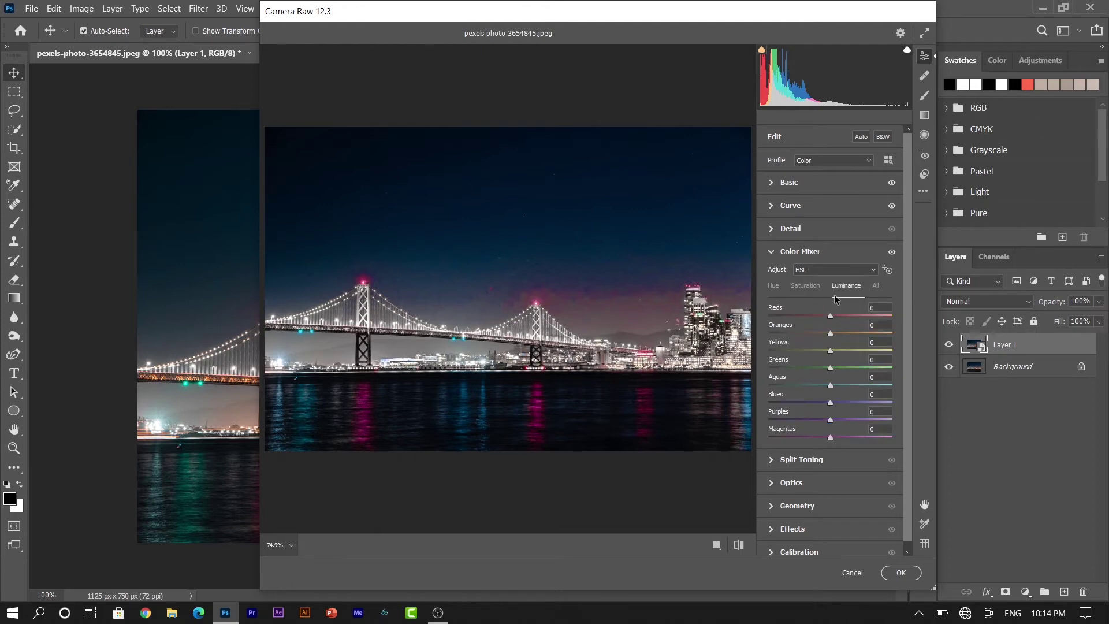
left_click(877, 308)
type("-8")
left_click_drag(830, 333, 824, 333)
left_click_drag(830, 351, 826, 351)
left_click(830, 385)
left_click_drag(830, 387, 812, 387)
left_click_drag(828, 399, 832, 399)
left_click(829, 421)
left_click_drag(830, 421, 850, 438)
left_click(770, 252)
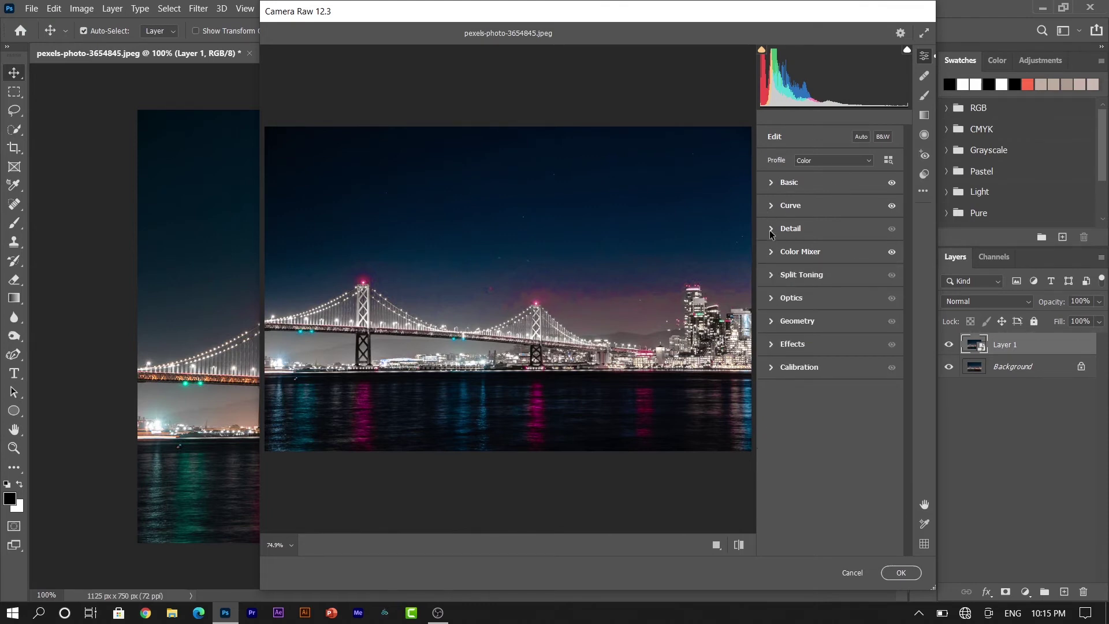
- Set Sharpening to 60 in the Detail adjustments
left_click(771, 229)
left_click(864, 251)
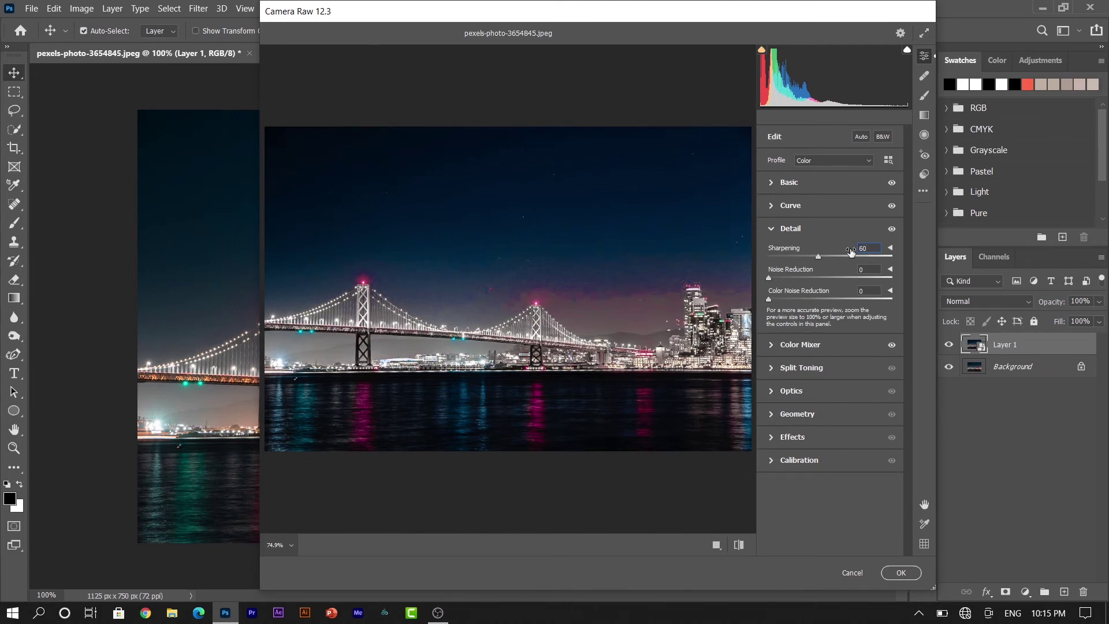
left_click(773, 229)
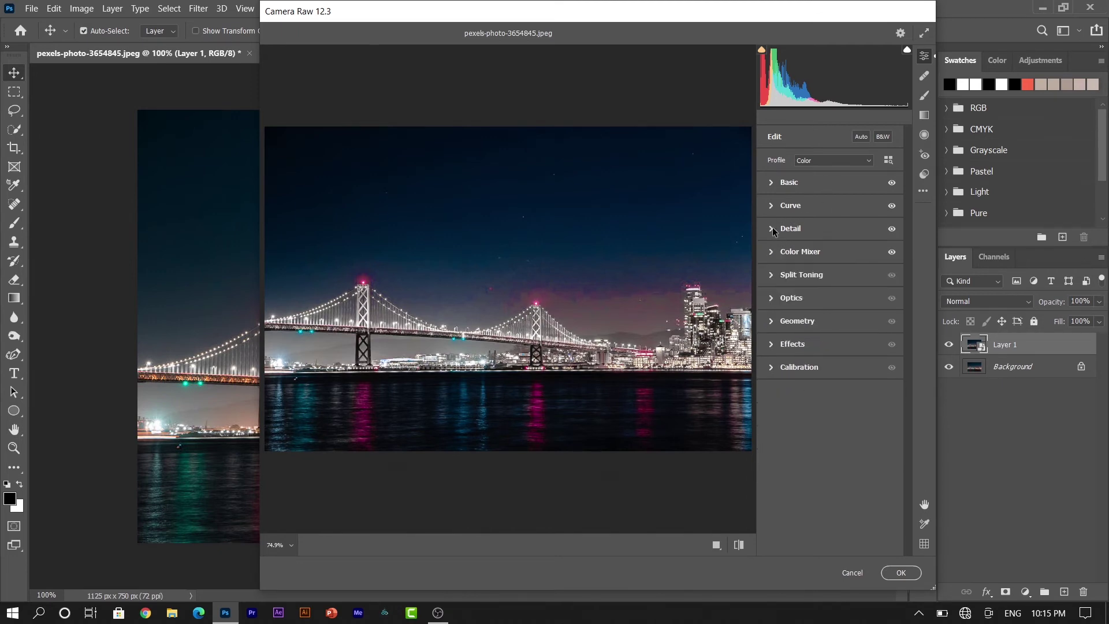
- Set the Split Toning highlights to Hue 200 and Saturation 50, with Balance at 60
left_click(769, 276)
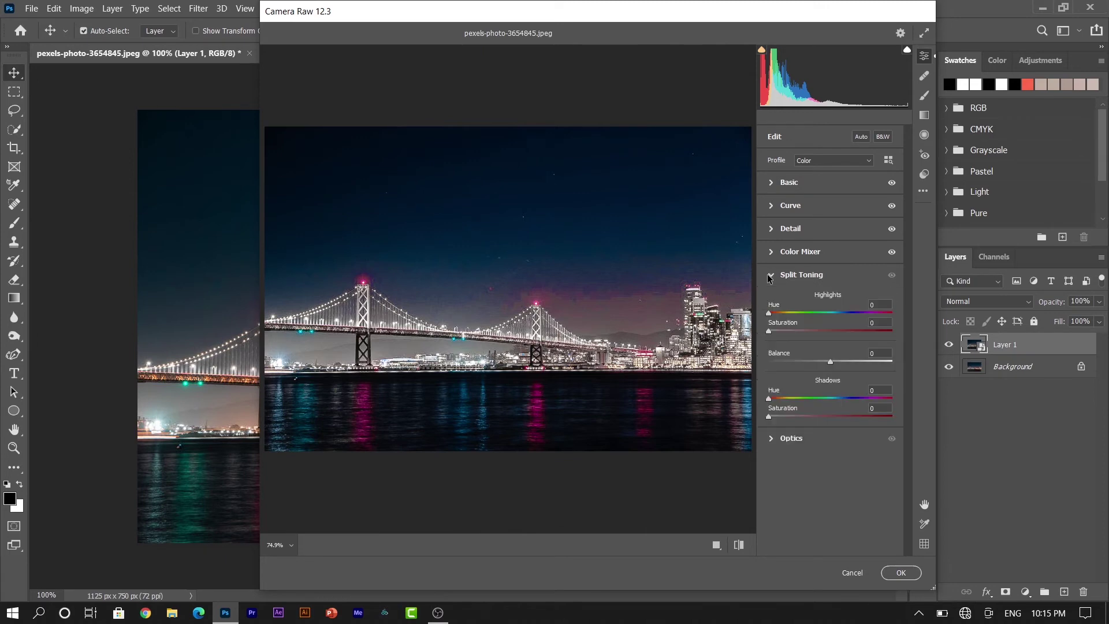
left_click(880, 303)
type("200")
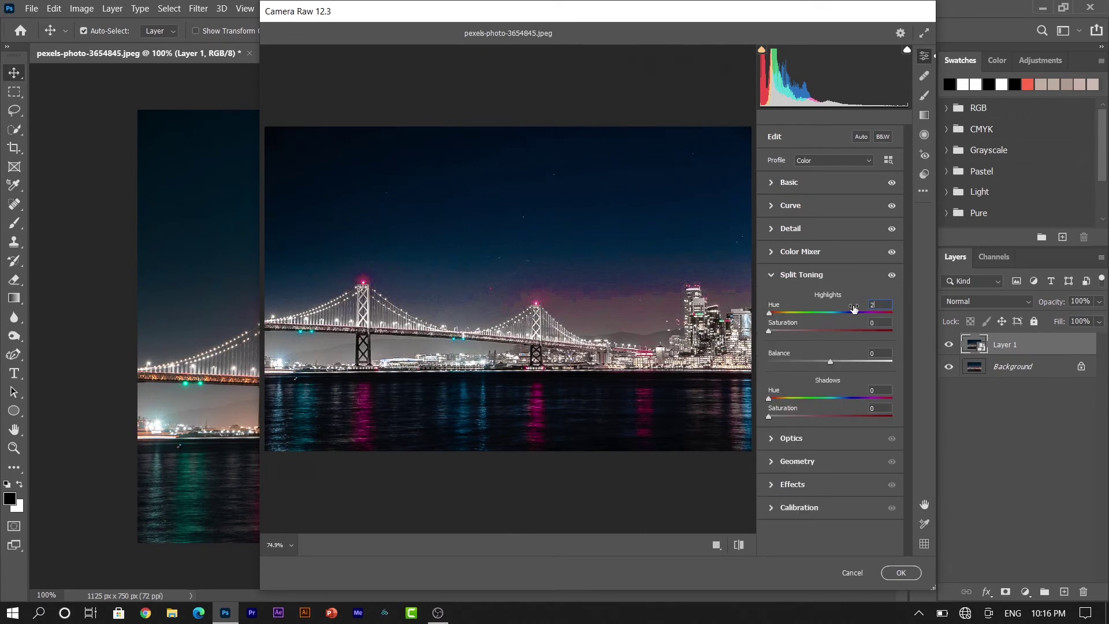
left_click(883, 321)
type("50")
key("Tab")
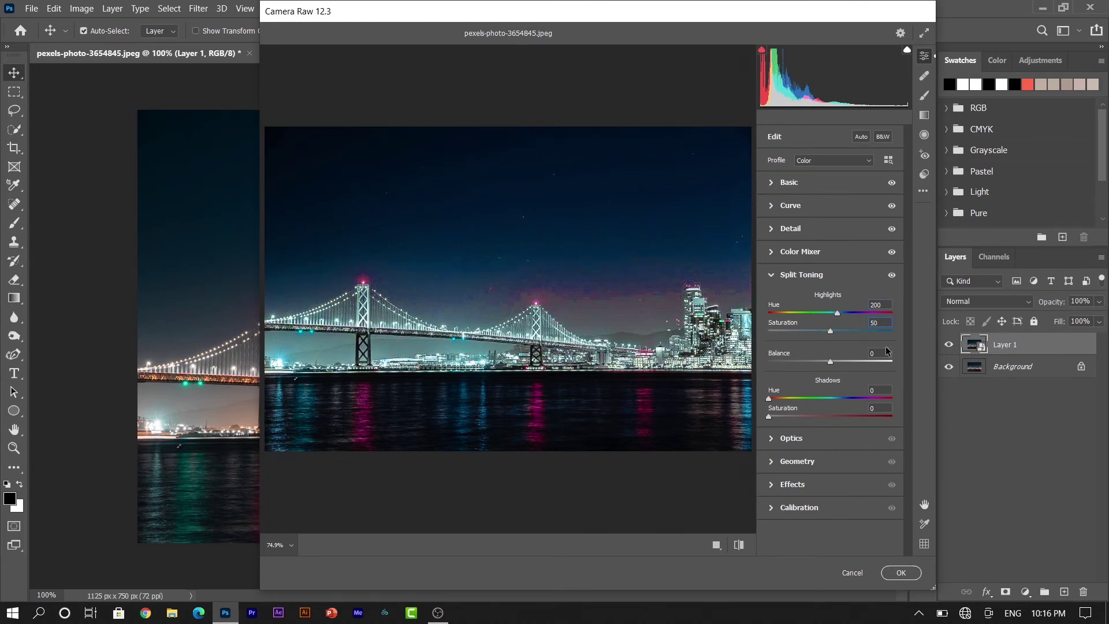
type("60")
- Set the Split Toning shadows to Hue 320 and Saturation 40
left_click(880, 388)
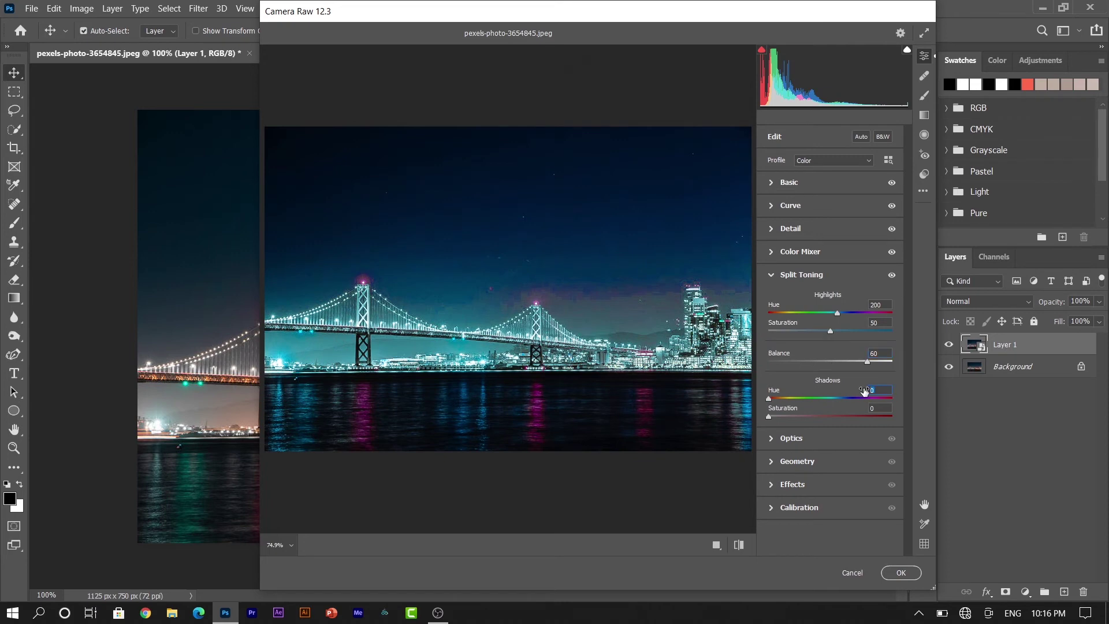
type("320")
key("Tab")
type("40")
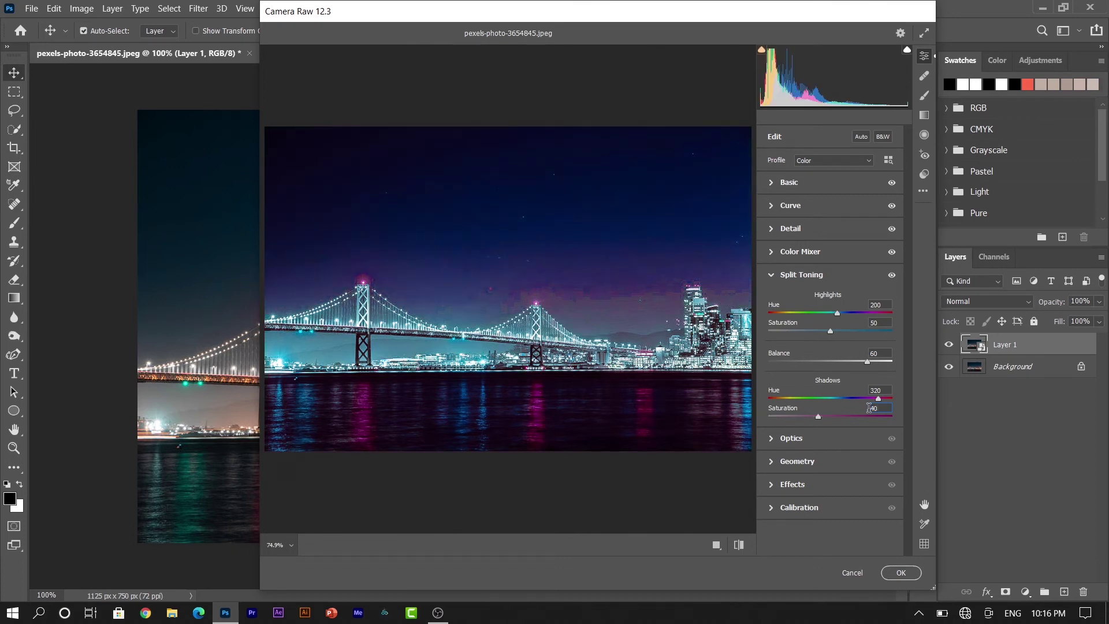
left_click(768, 277)
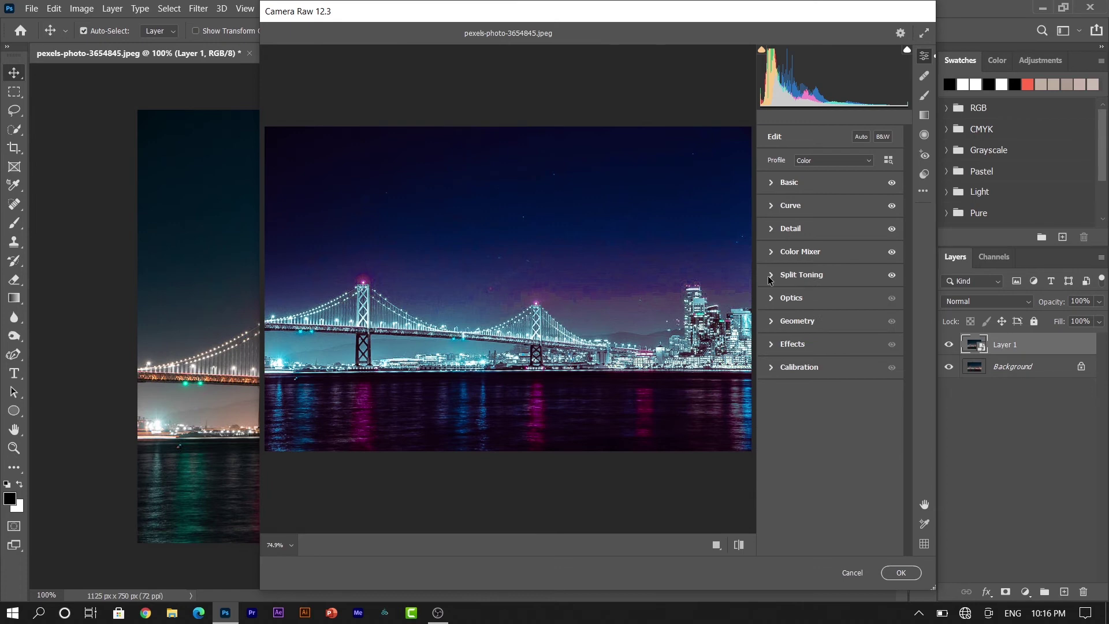
- Set the Calibration Red Primary to Hue -100 and Saturation -5
left_click(772, 366)
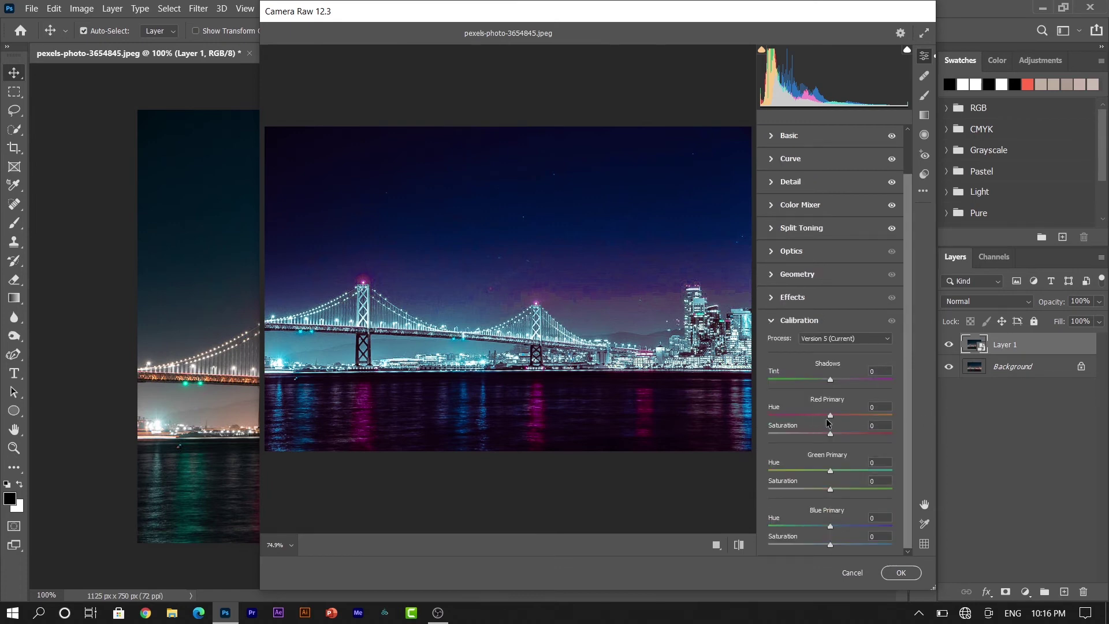
left_click_drag(831, 416, 663, 442)
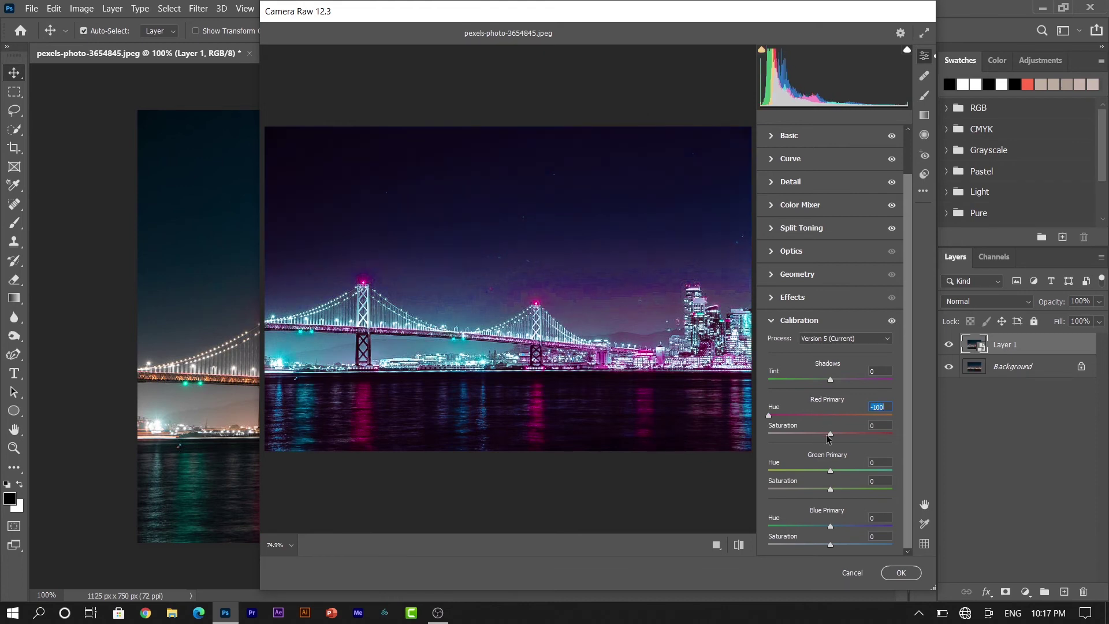
left_click_drag(832, 434, 833, 434)
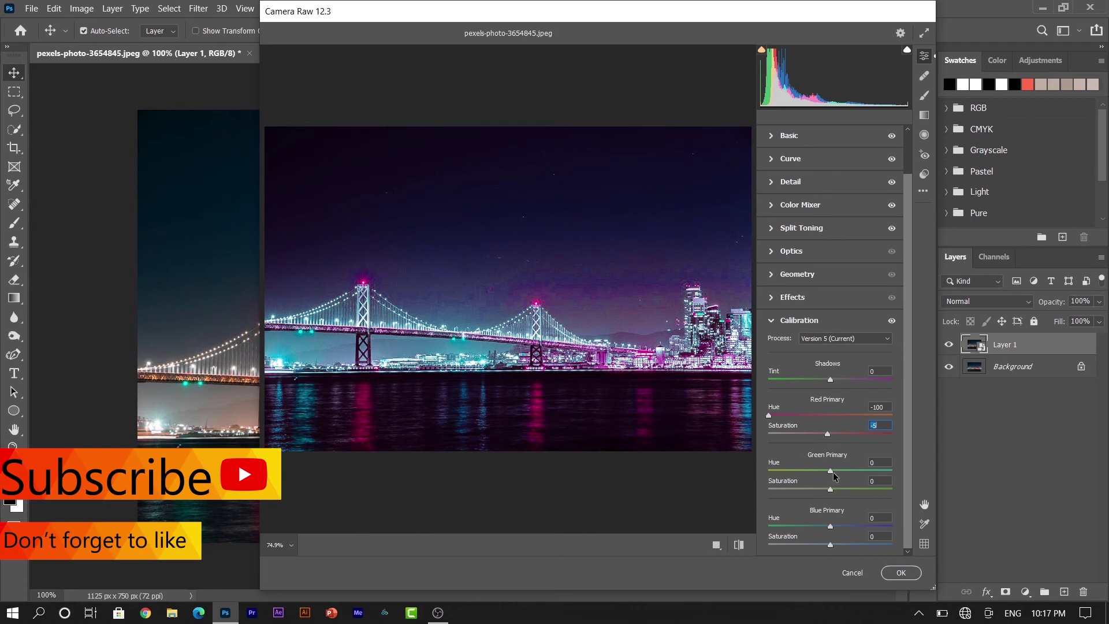
- Set the Calibration Green Primary to Hue +100 and Saturation +5, and the Blue Primary to Hue -100 and Saturation +14
left_click_drag(830, 471, 952, 486)
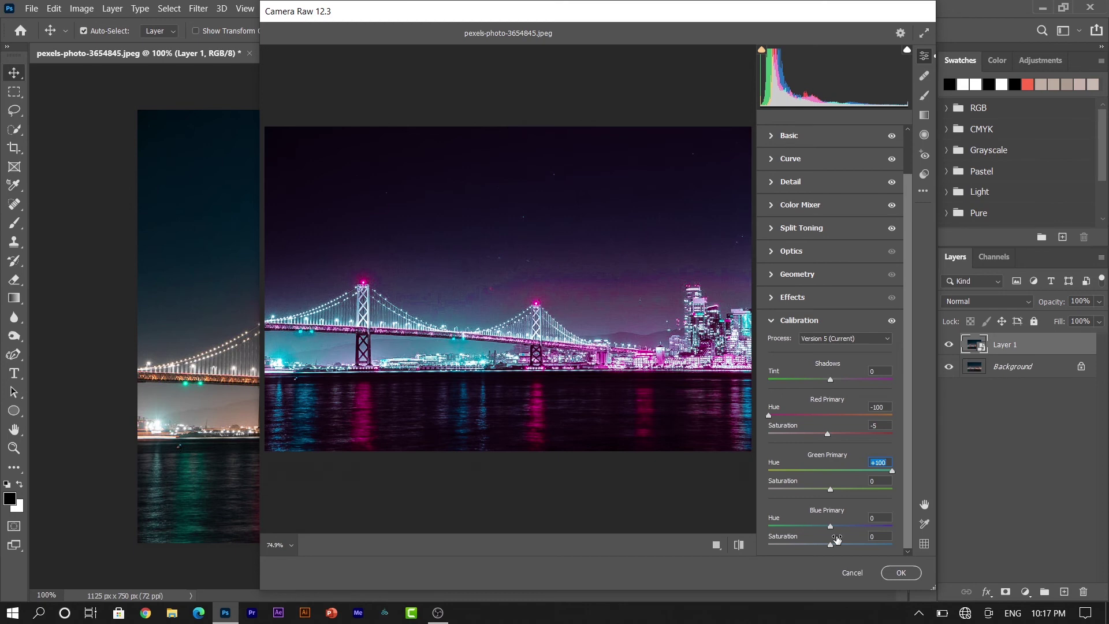
left_click_drag(830, 490, 833, 492)
left_click_drag(830, 526, 756, 527)
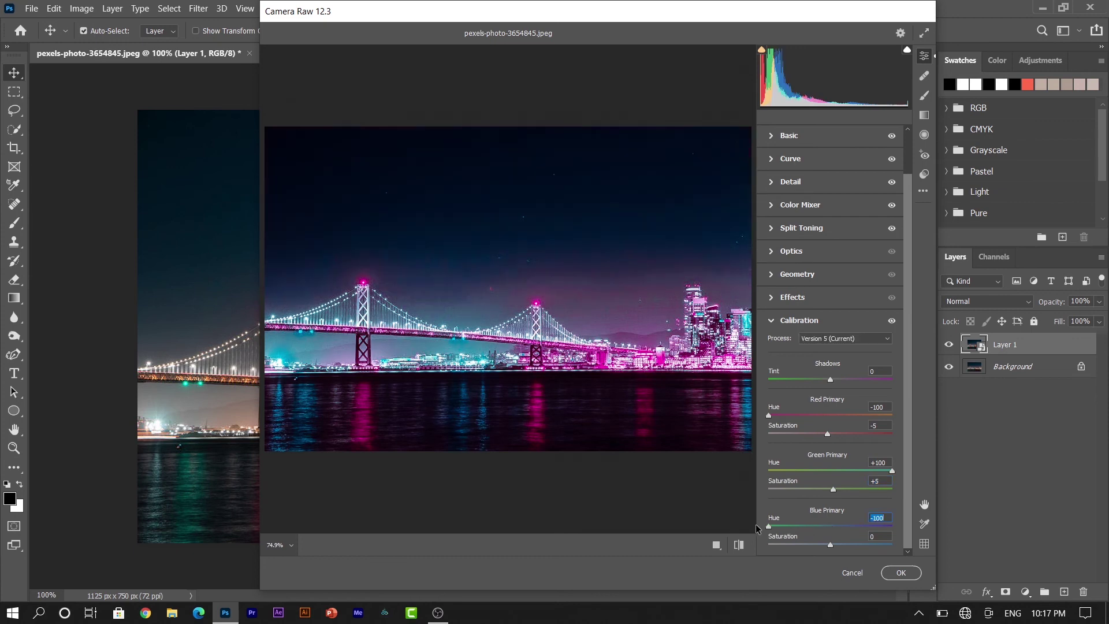
left_click_drag(831, 544, 837, 543)
left_click_drag(840, 547, 842, 546)
- Compare the graded photo with its default settings, restore the edited settings and apply the Camera Raw filter to Layer 1
left_click(742, 541)
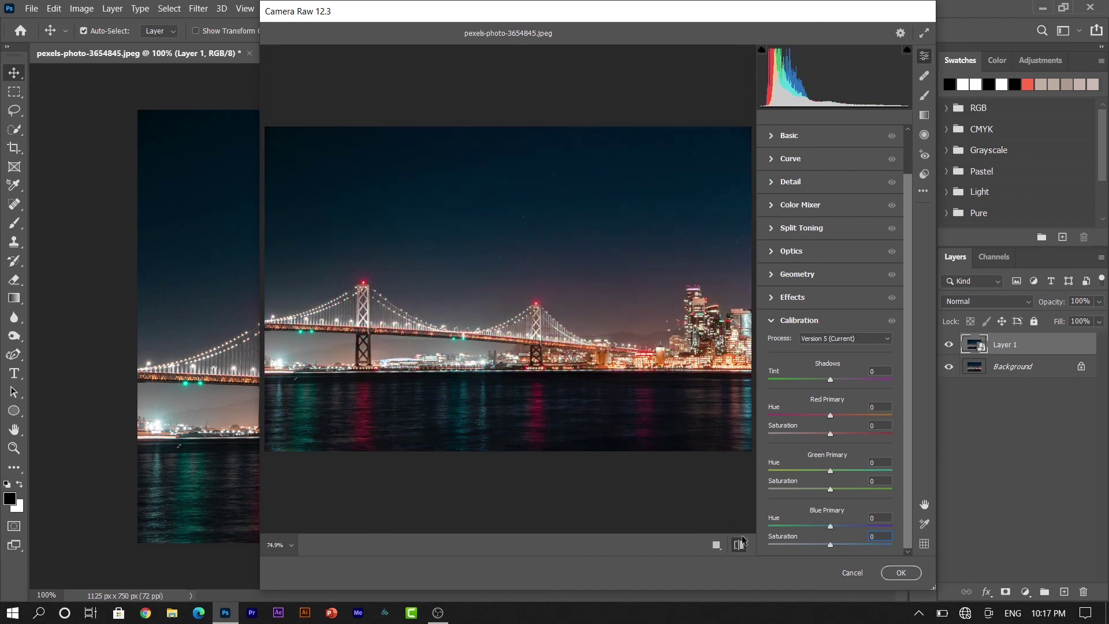
left_click(743, 544)
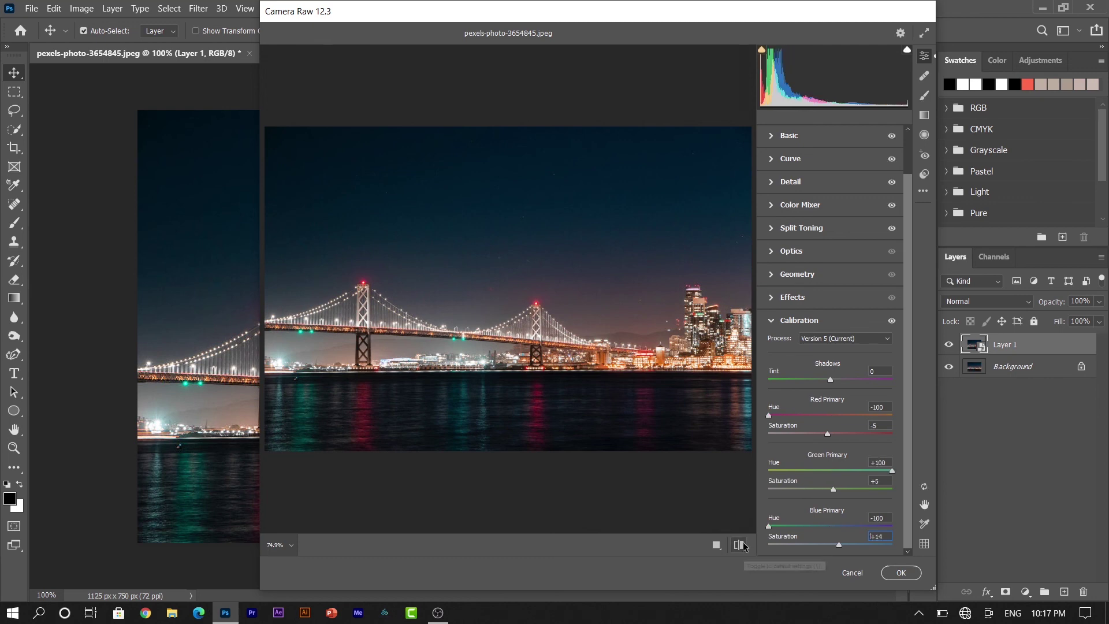
left_click(901, 573)
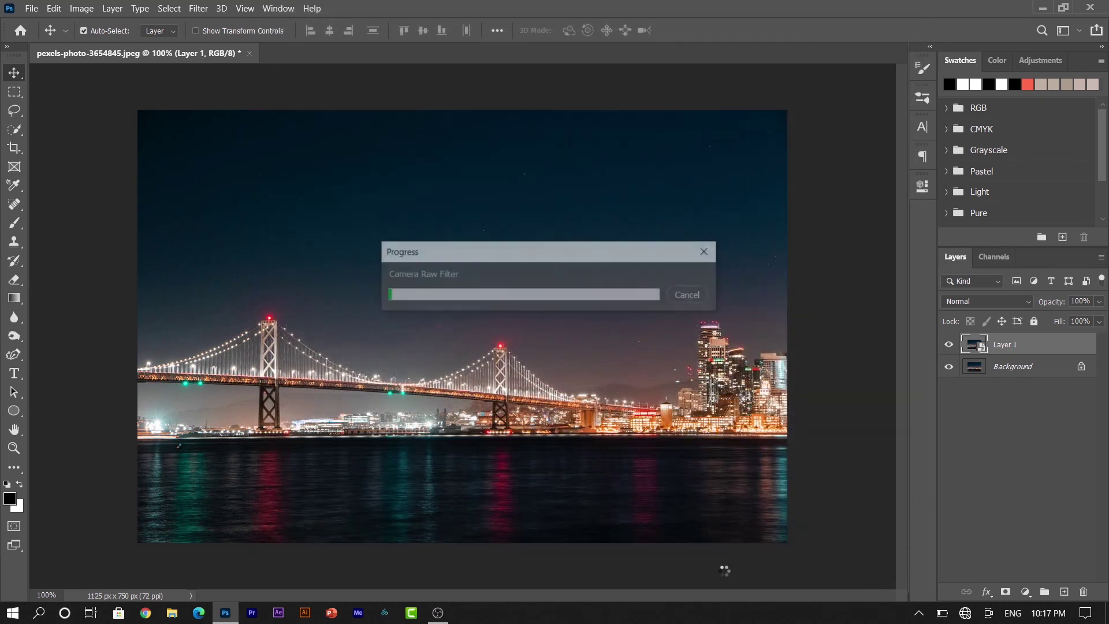